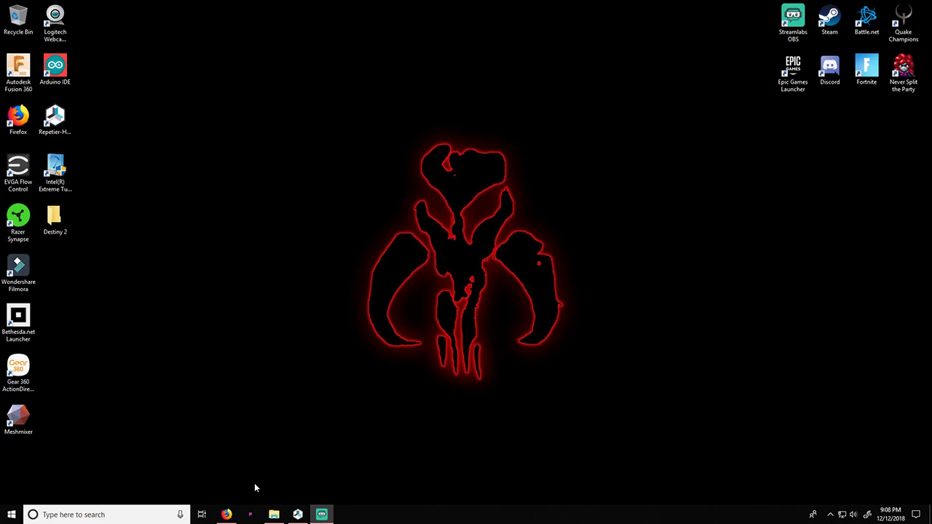
# - Back in Google Drive, go from Release Document to Shared with me > Firmware > Hex
pyautogui.click(228, 514)
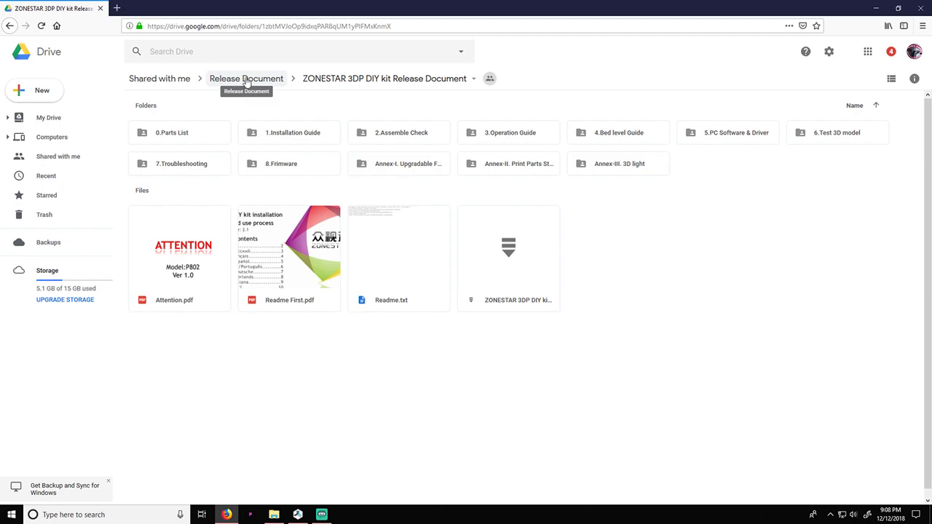
pyautogui.click(244, 81)
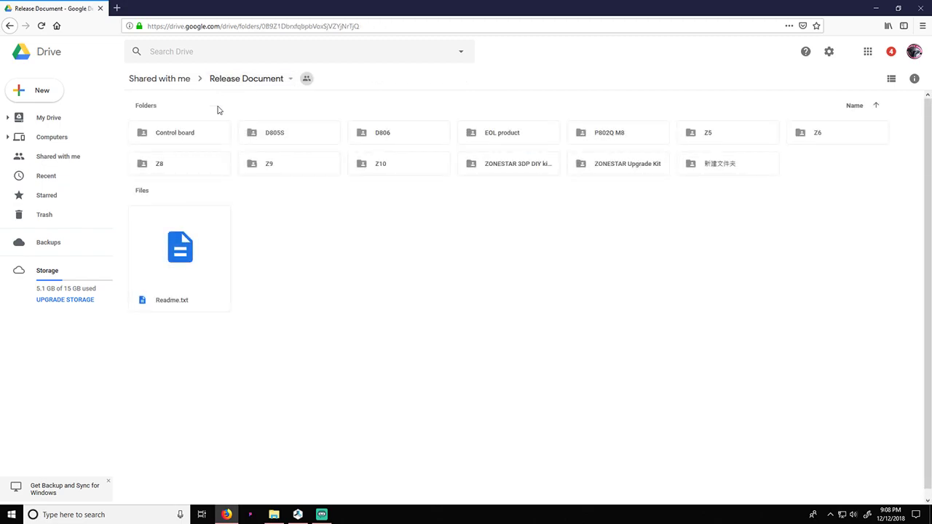
pyautogui.click(184, 85)
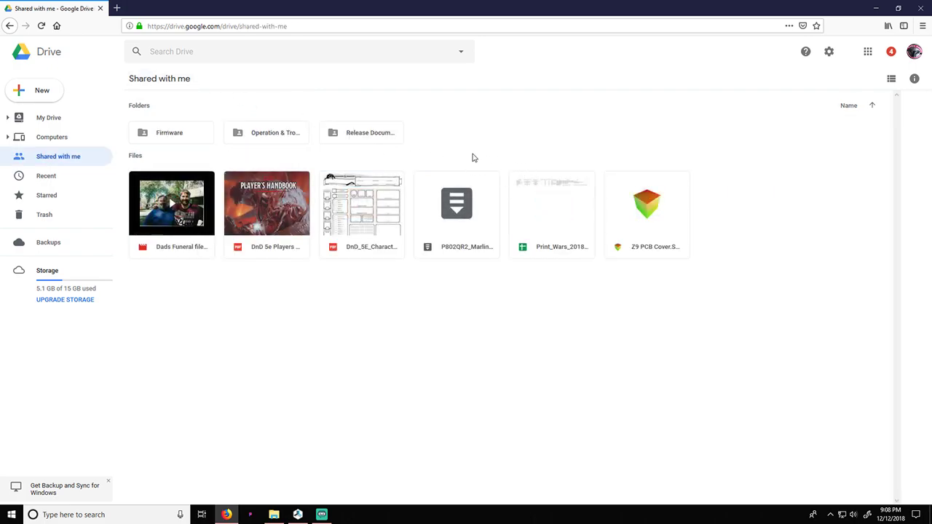
pyautogui.doubleClick(181, 138)
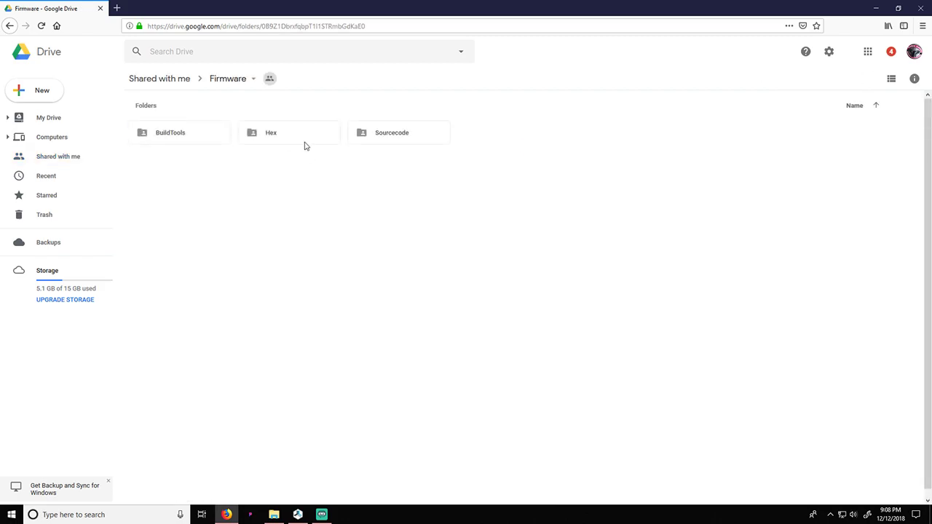
pyautogui.doubleClick(306, 142)
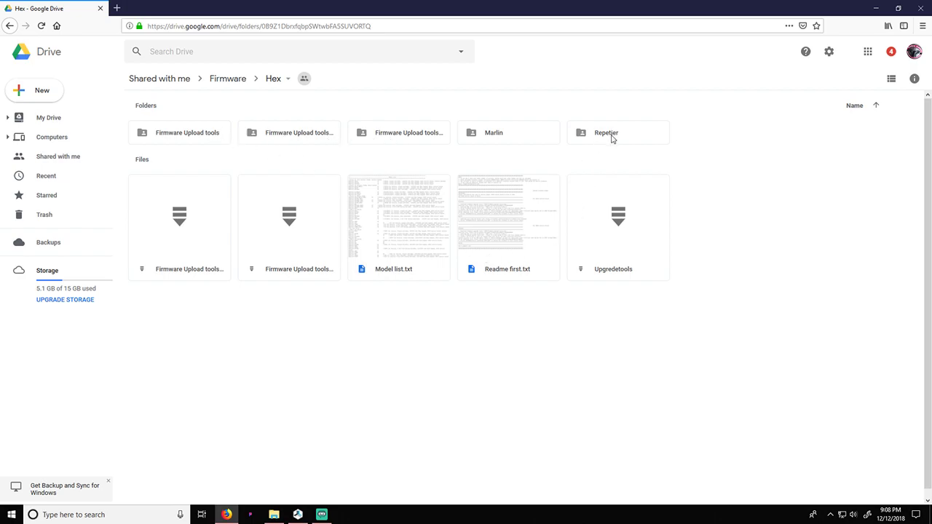
# - Browse into Repetier > Z9, check HBOT, then open the CroeXY folder of hex files
pyautogui.doubleClick(612, 138)
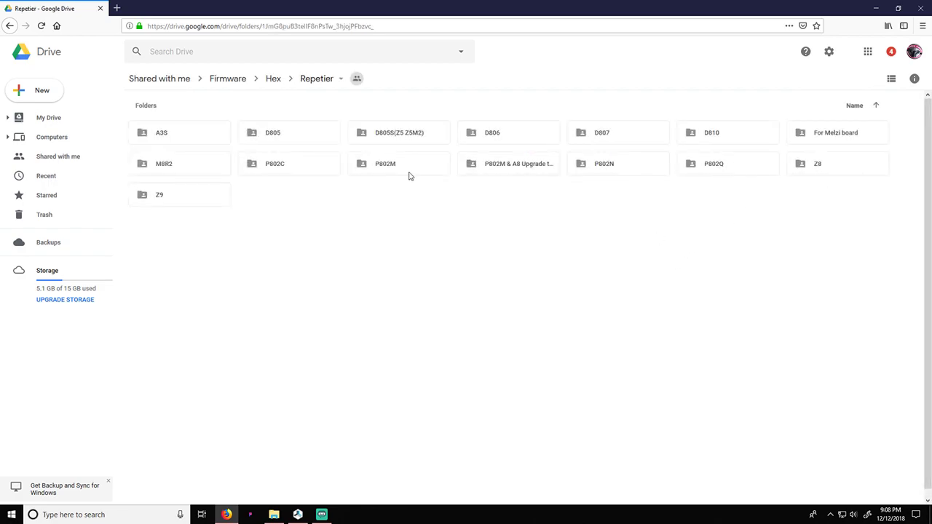
pyautogui.doubleClick(201, 196)
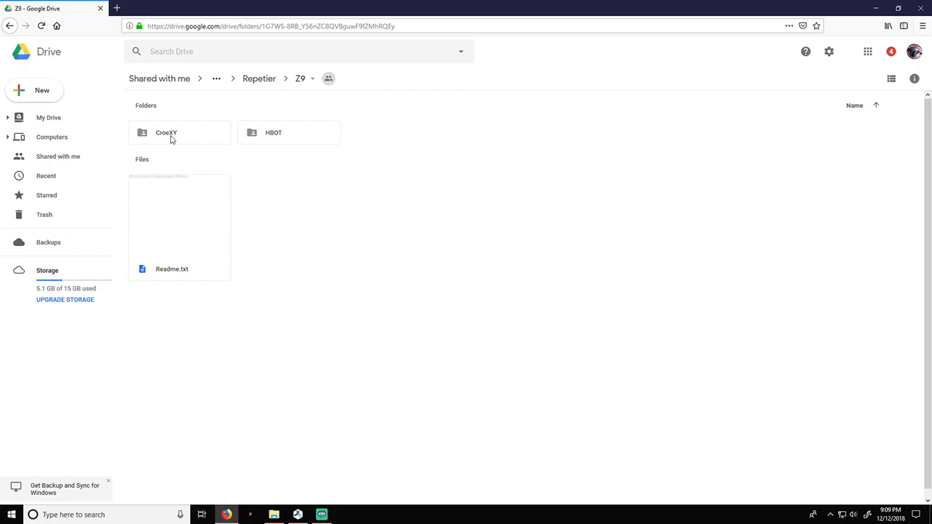
pyautogui.doubleClick(289, 142)
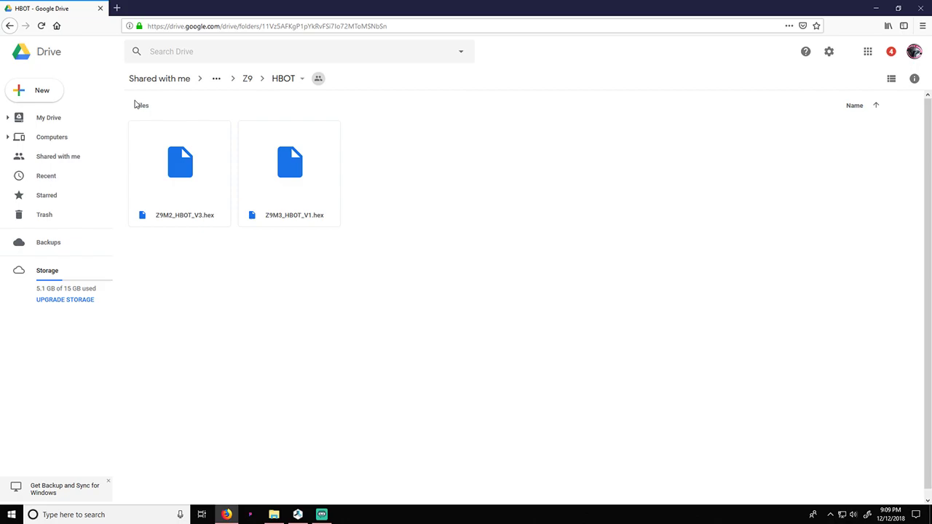
pyautogui.click(248, 79)
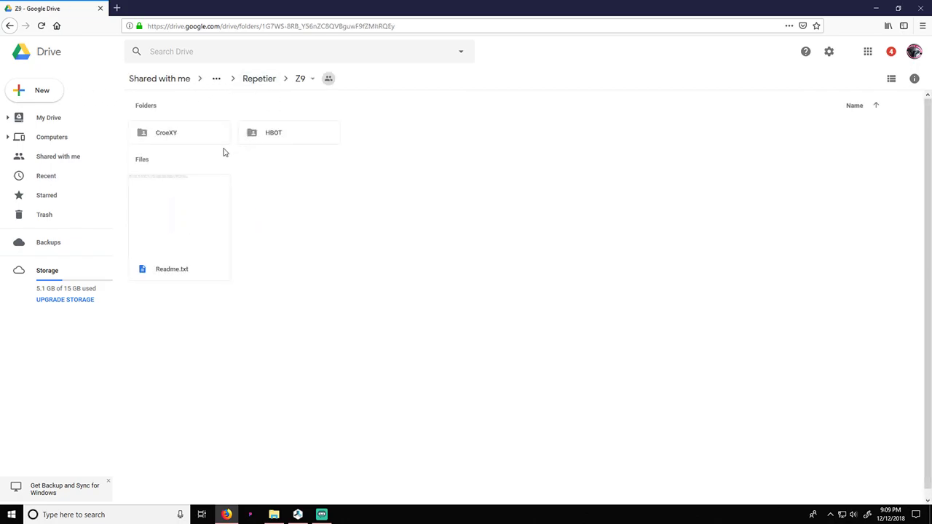
pyautogui.doubleClick(195, 142)
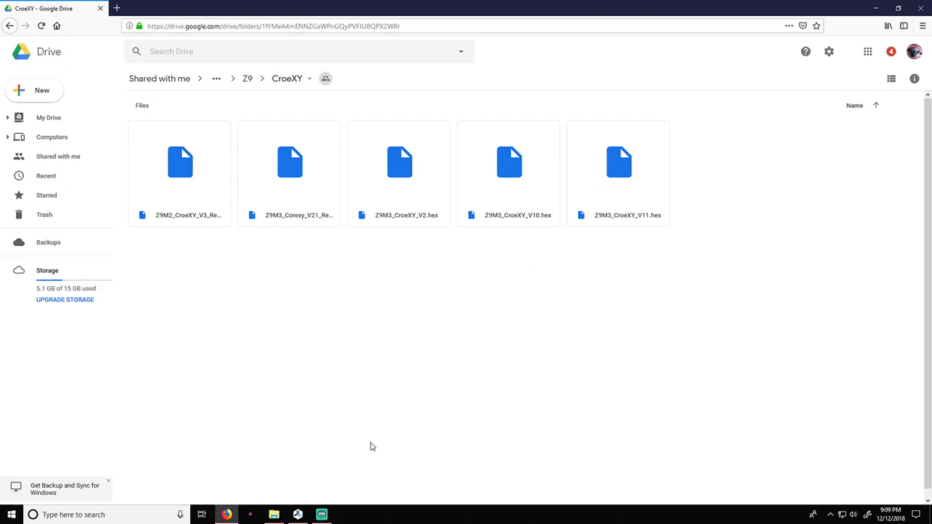
# - Switch to File Explorer and open the local Firmware Upload tools folder
pyautogui.click(273, 515)
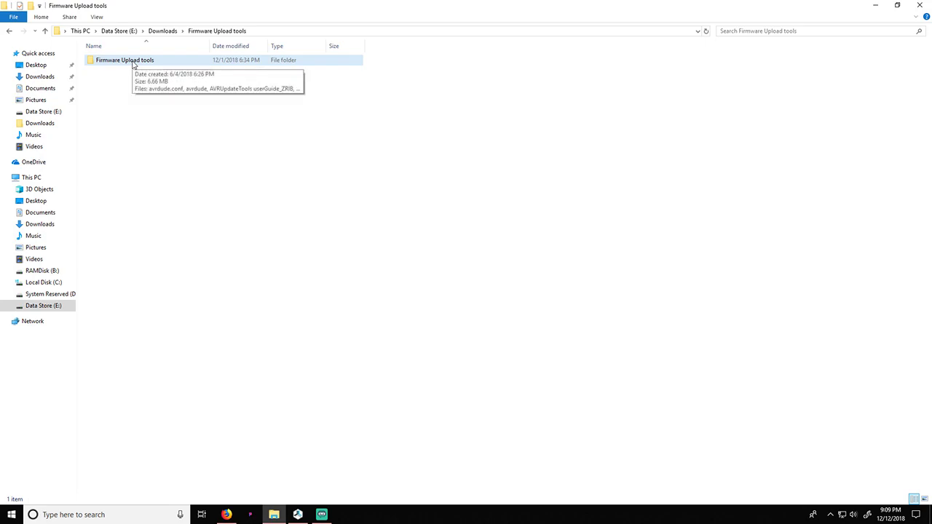
pyautogui.doubleClick(124, 60)
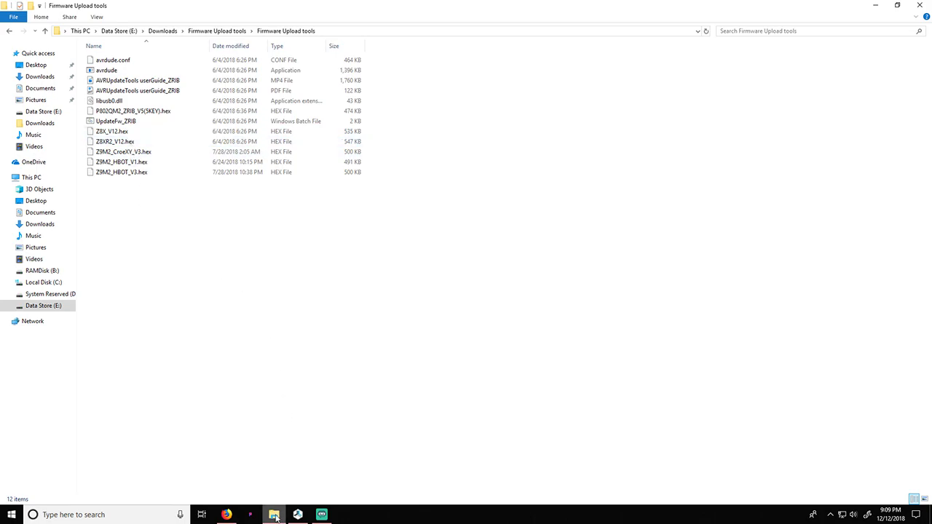
pyautogui.click(226, 515)
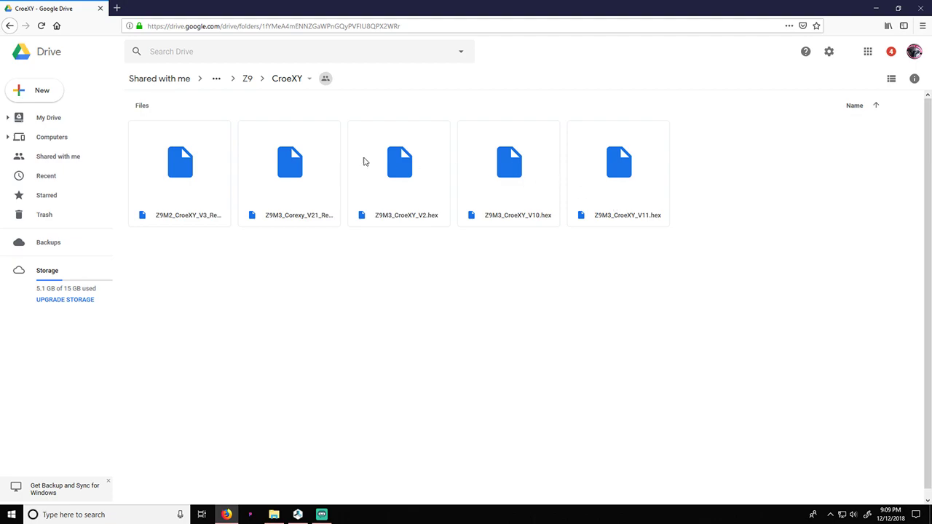
pyautogui.click(248, 78)
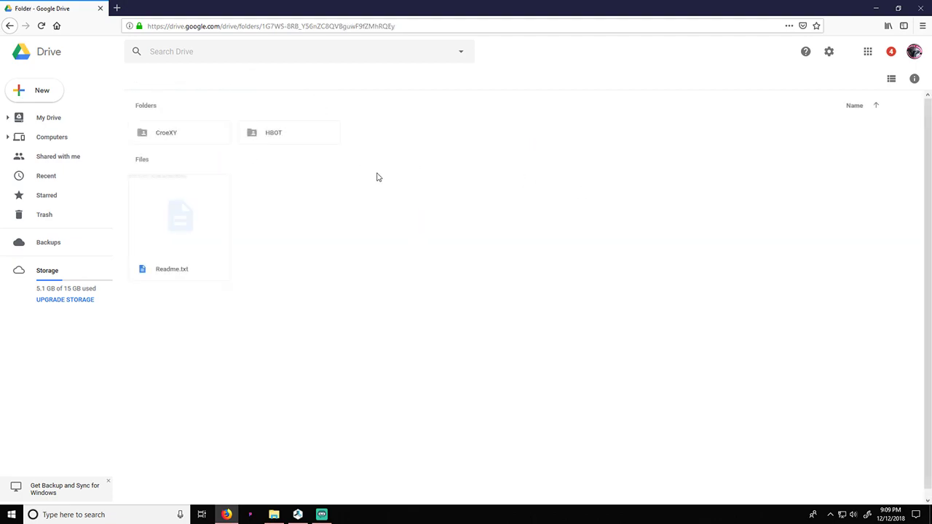
pyautogui.click(284, 137)
pyautogui.doubleClick(305, 145)
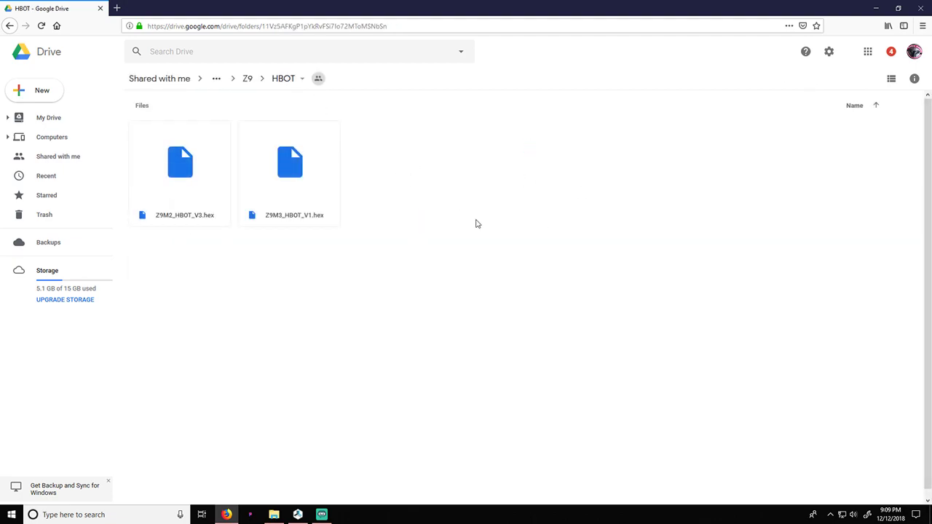
pyautogui.click(281, 516)
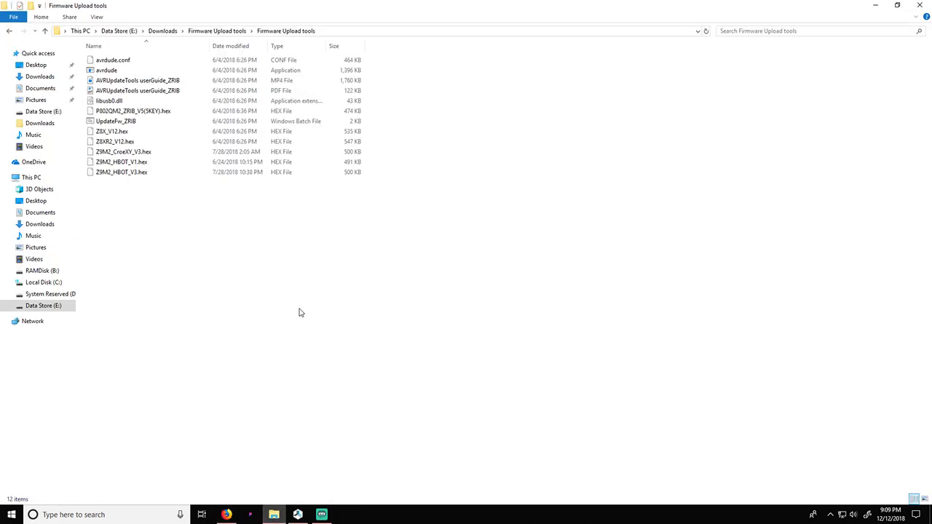
# - Launch UpdateFw_ZRIB in Command Prompt and continue past its opening pause to the COM port prompt
pyautogui.doubleClick(120, 122)
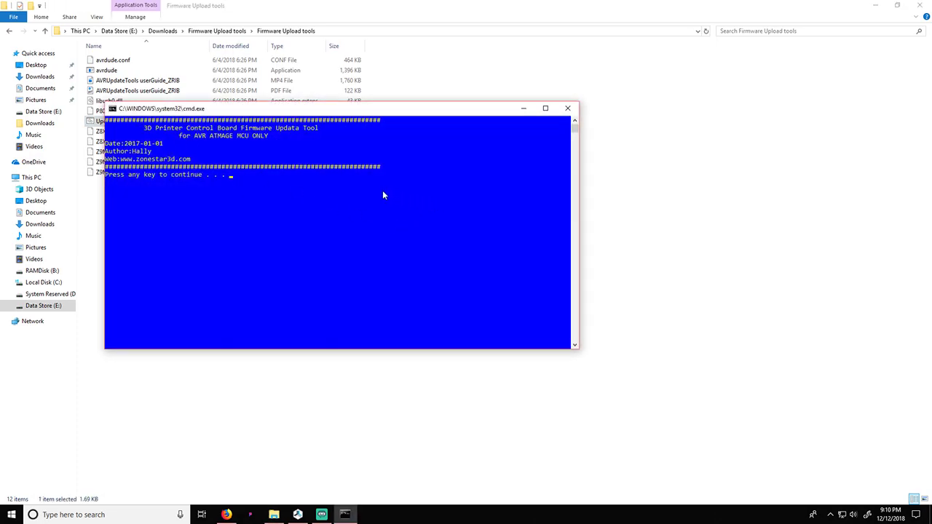
pyautogui.press('Return')
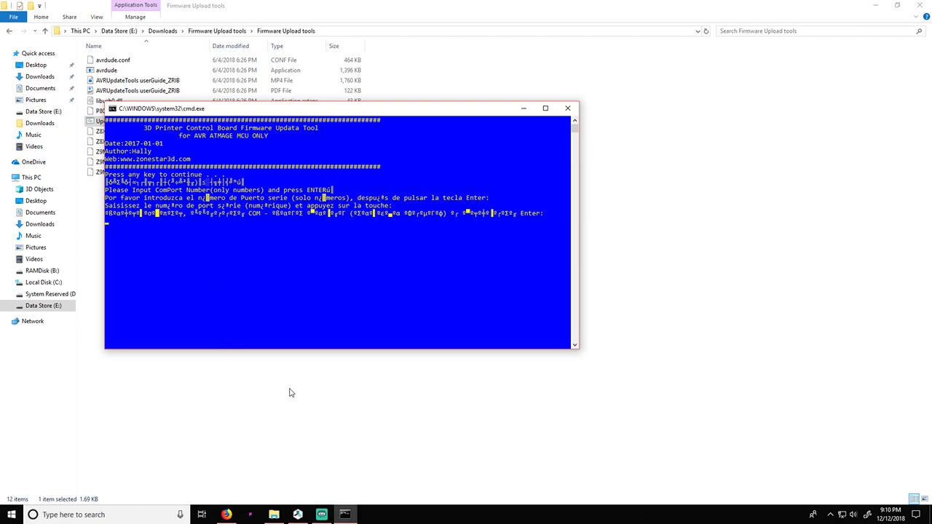
pyautogui.click(123, 515)
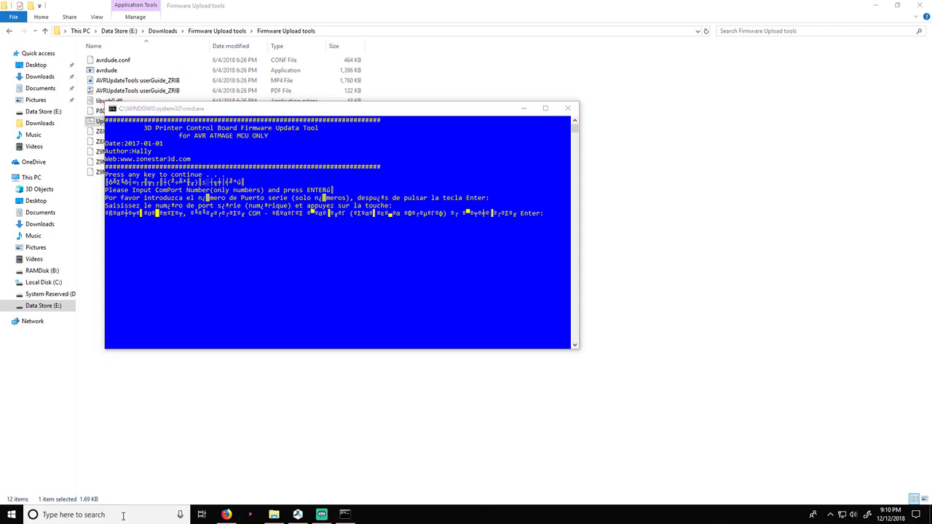
pyautogui.click(522, 338)
pyautogui.press('Return')
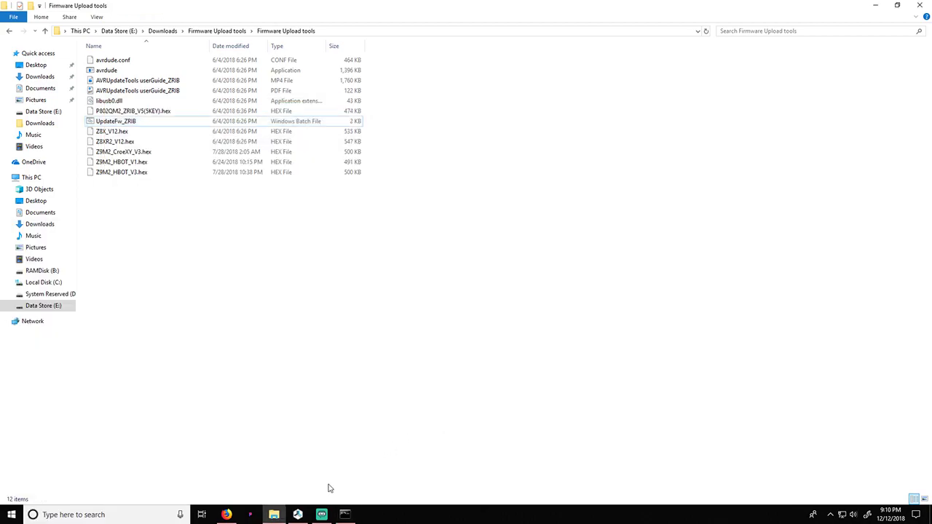
# - Enter COM port 1 in the update tool and start typing the Z9M2_HBOT_V3 file name
pyautogui.click(345, 515)
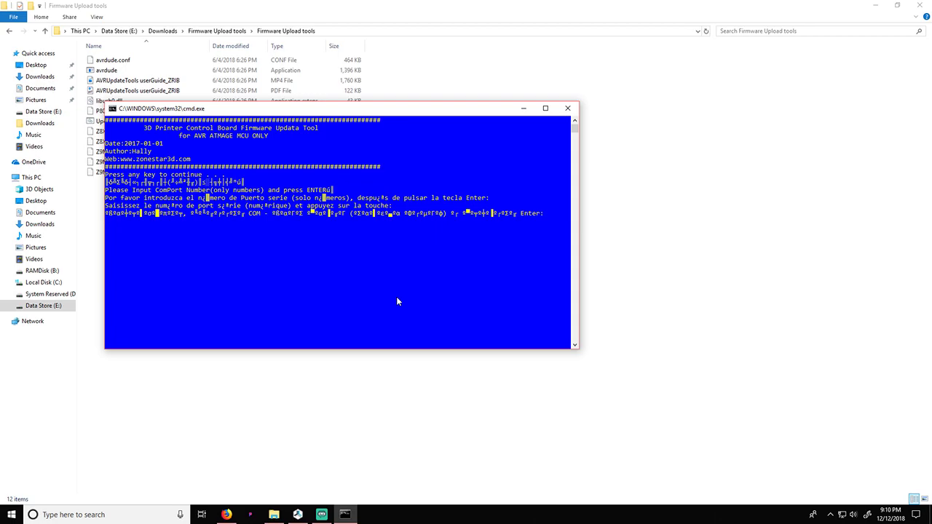
pyautogui.write('1')
pyautogui.press('Return')
pyautogui.write('4')
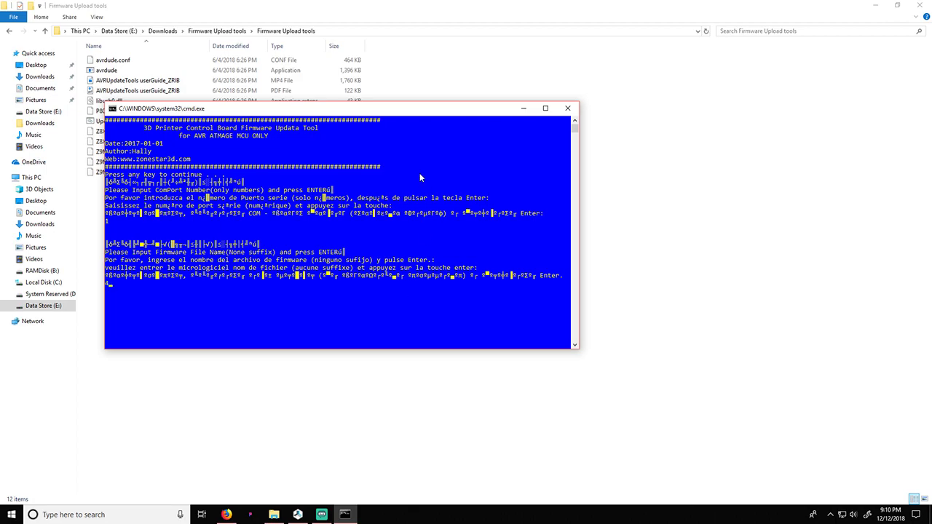
pyautogui.moveTo(399, 109); pyautogui.dragTo(619, 84)
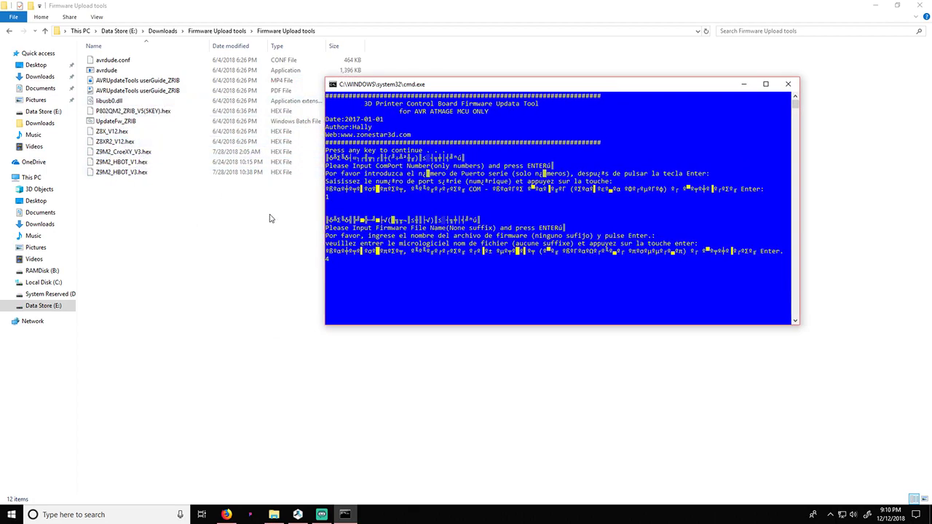
pyautogui.press('BackSpace')
pyautogui.write('Z9M2_HBOT_V3')
pyautogui.click(797, 88)
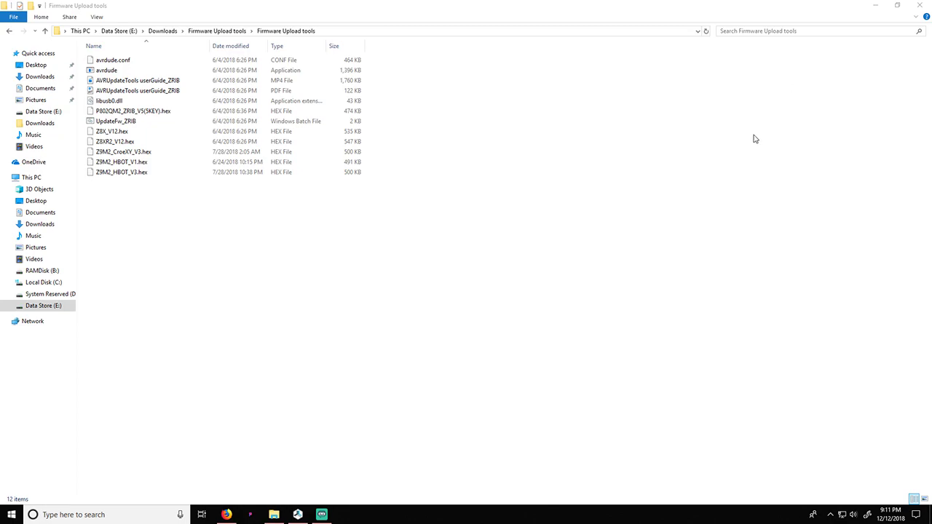